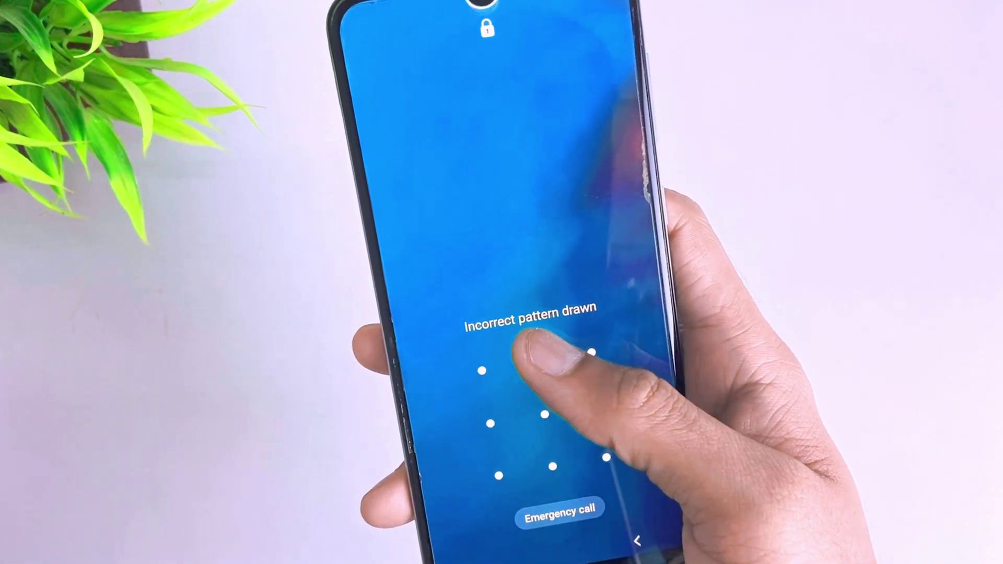
After two failed phone unlock patterns, start Screen Unlocker to prepare the device configuration file
{"action": "left_click_drag", "start_coordinate": [481, 423], "coordinate": [549, 468]}
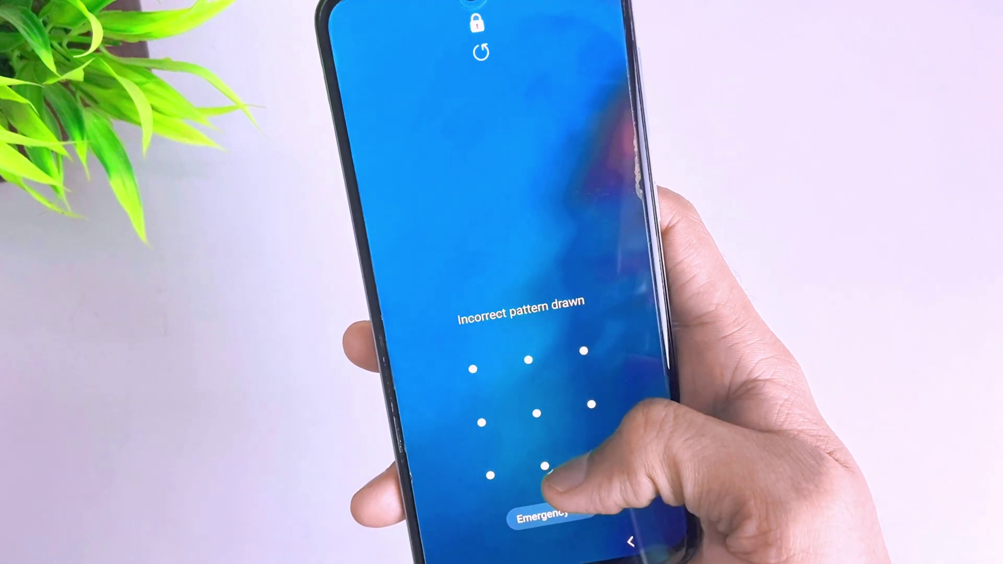
{"action": "mouse_move", "coordinate": [538, 411]}
{"action": "left_mouse_down"}
{"action": "mouse_move", "coordinate": [594, 402]}
{"action": "mouse_move", "coordinate": [547, 465]}
{"action": "left_mouse_up"}
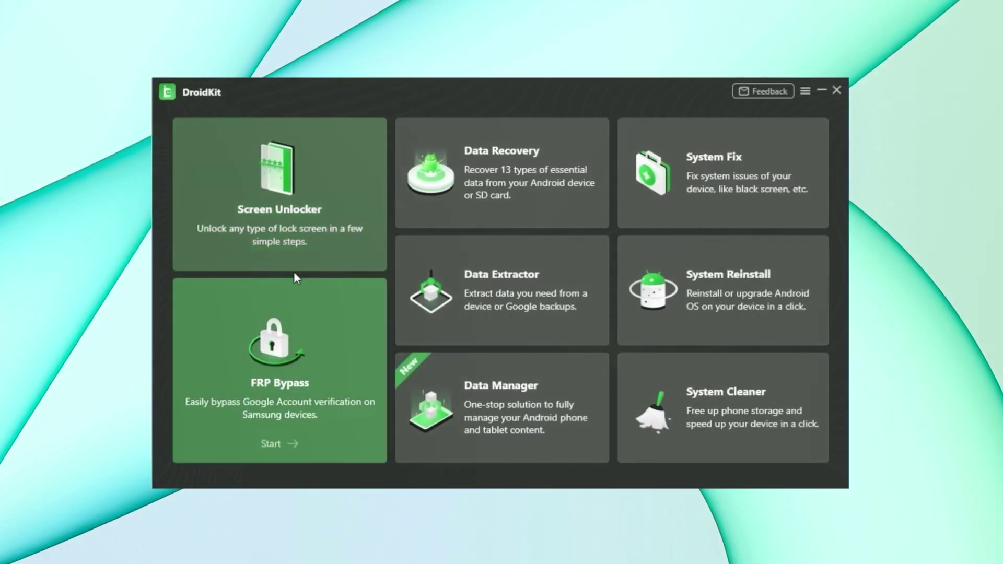
{"action": "left_click", "coordinate": [309, 213]}
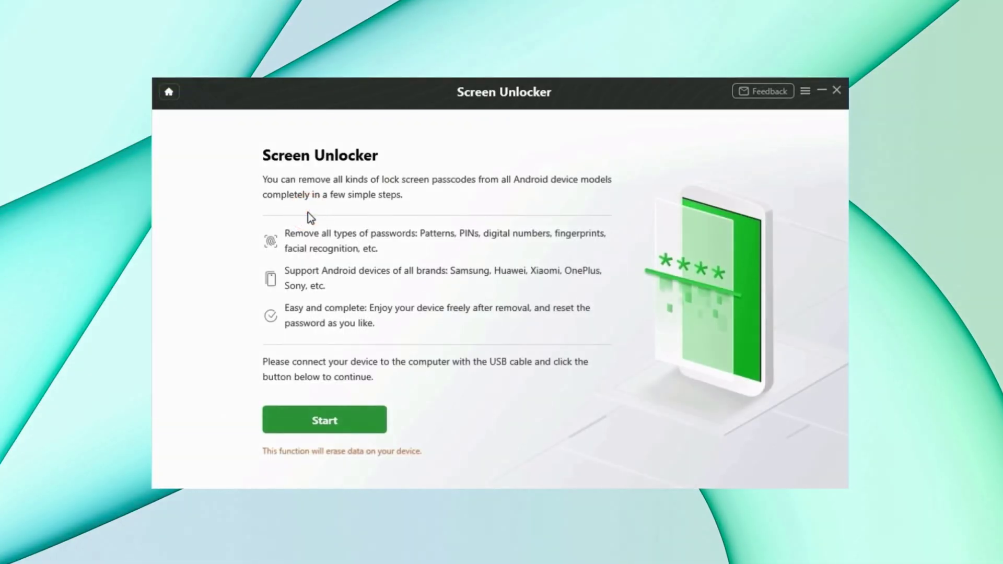
{"action": "left_click", "coordinate": [335, 426]}
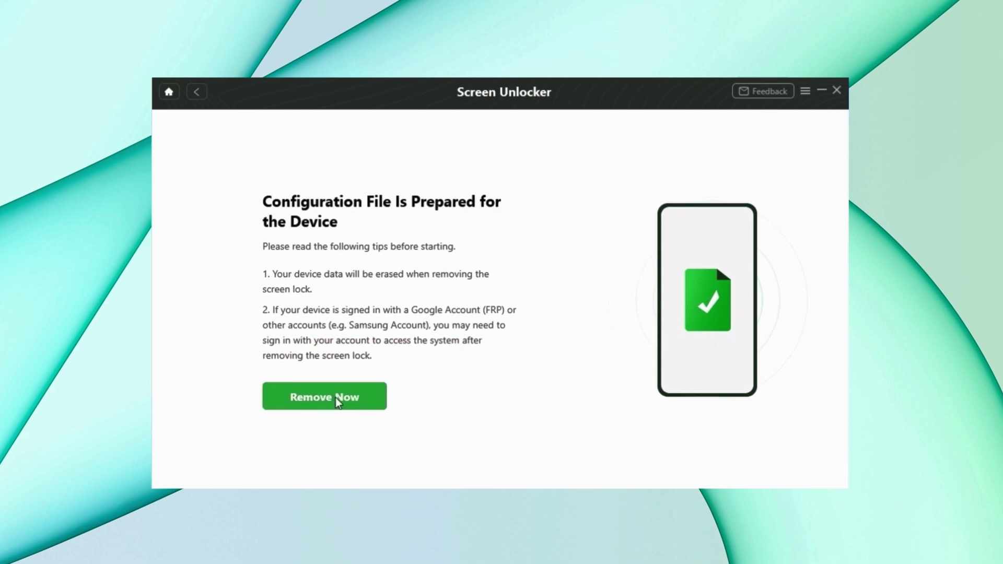
Choose Remove Now and display the Samsung 'Device with Bixby Button' recovery steps
{"action": "left_click", "coordinate": [336, 397]}
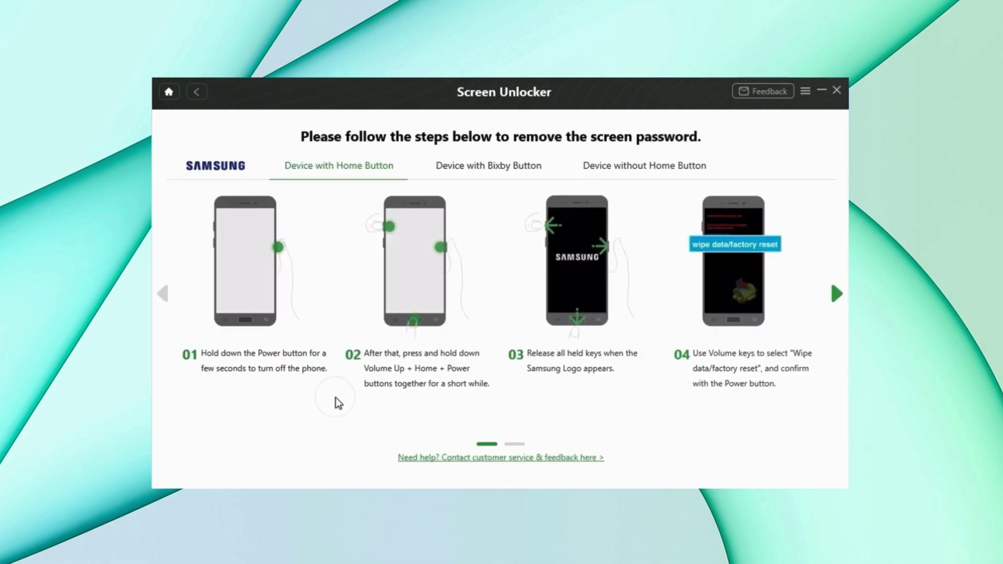
{"action": "left_click", "coordinate": [491, 170]}
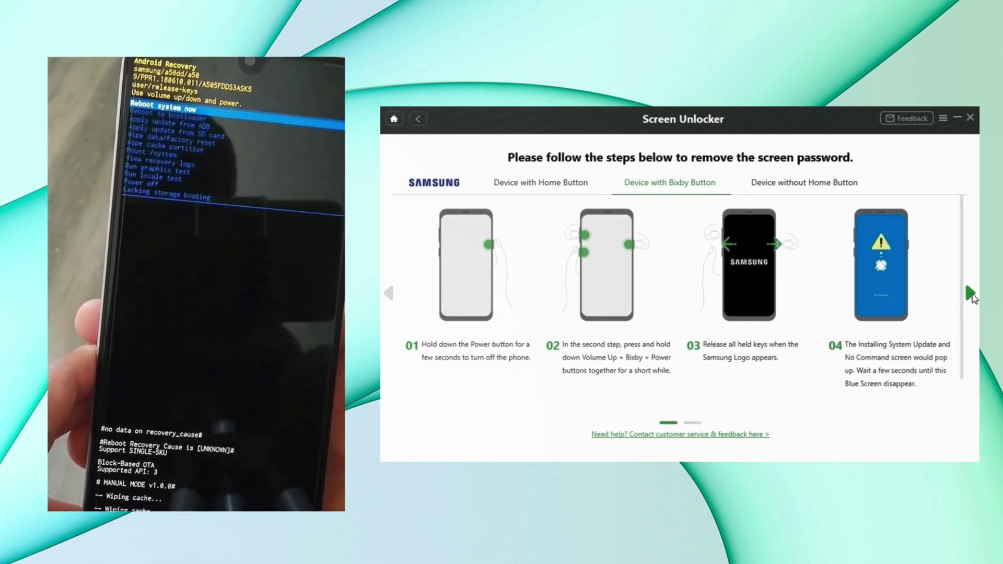
Page forward to recovery steps 05–07: factory reset, confirm, and reboot system
{"action": "left_click", "coordinate": [971, 295]}
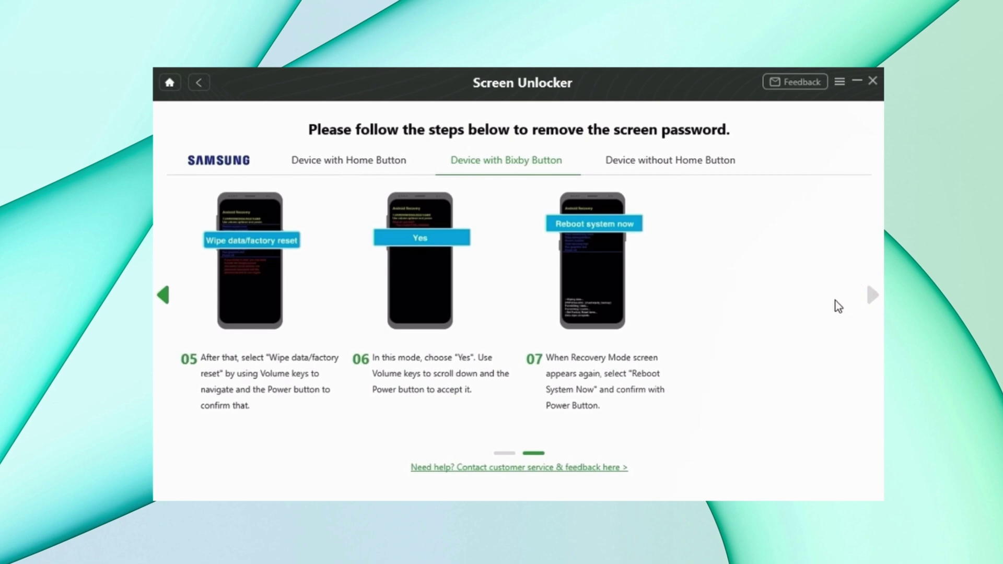